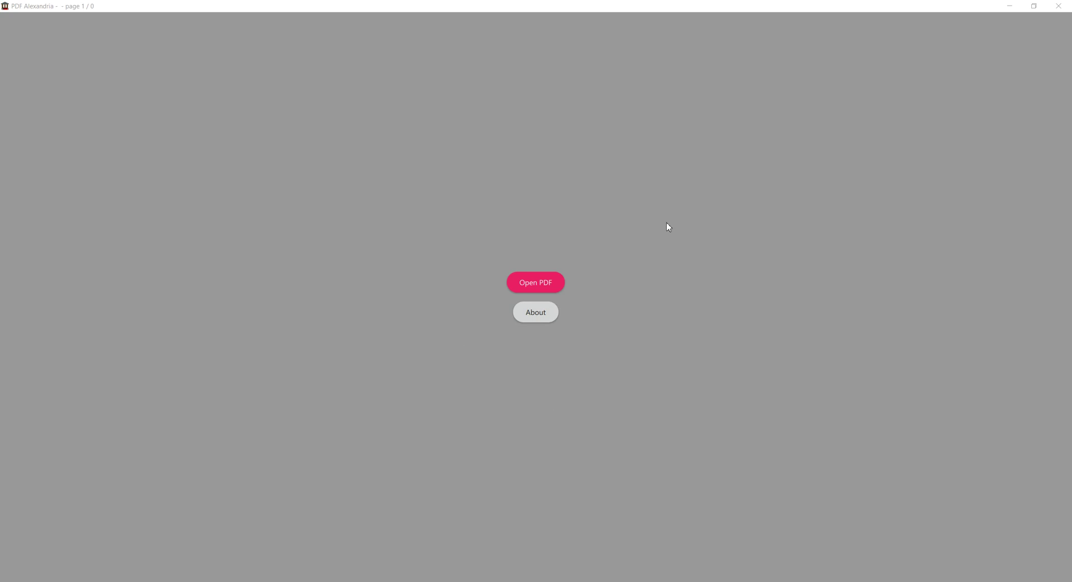
Step: View the program's About information and close it
click(527, 313)
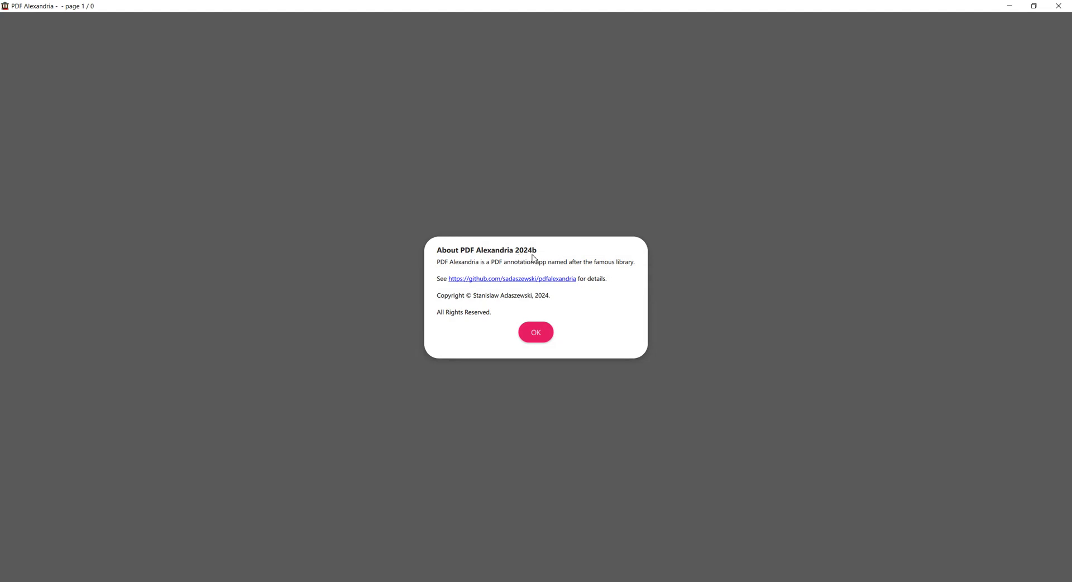
click(533, 335)
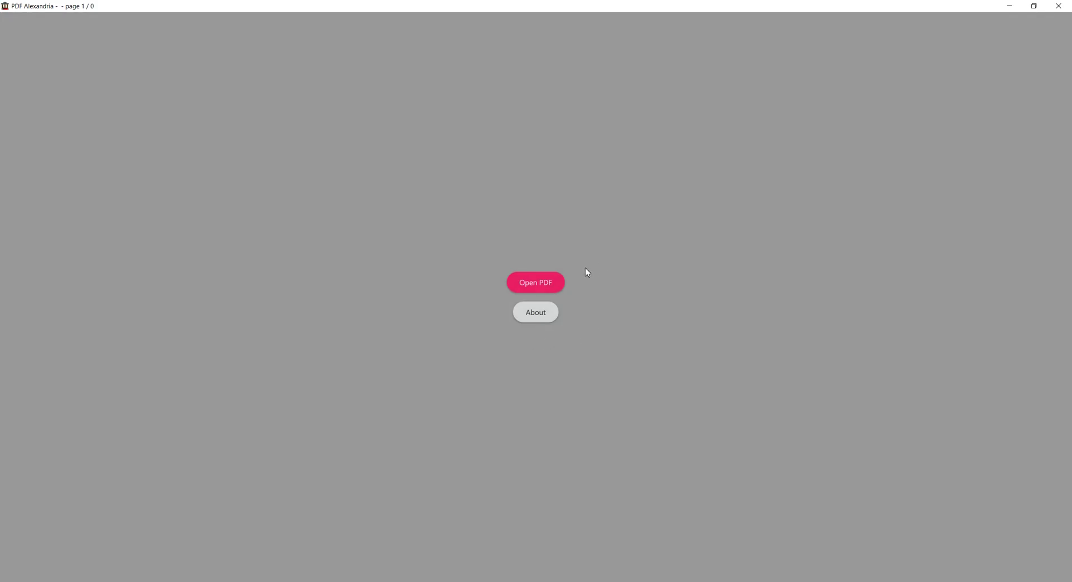
Step: Open UnetNetwork.pdf from the PdfAlexandriaDemo folder
click(533, 283)
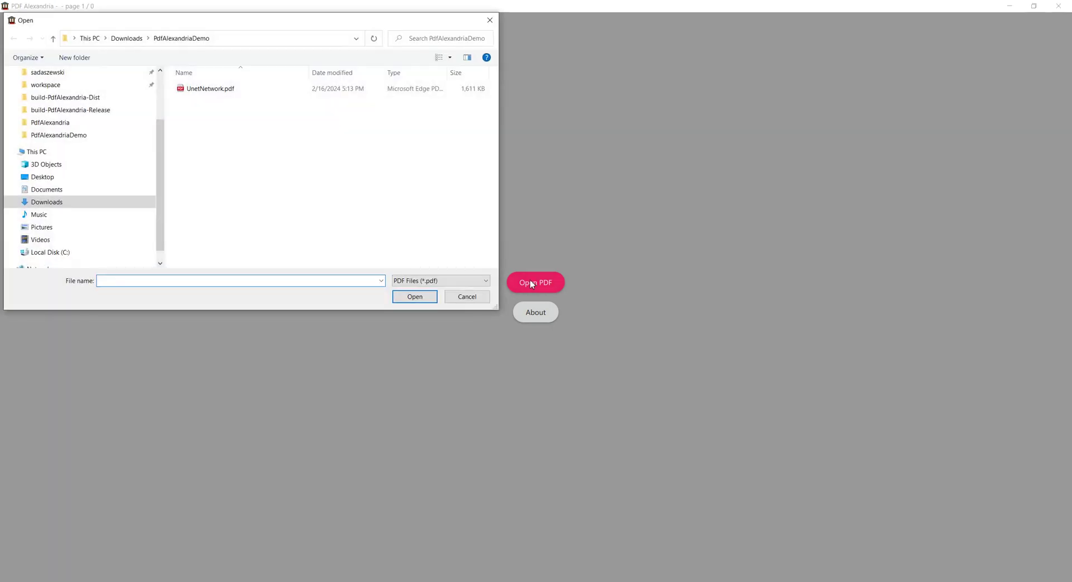
click(214, 92)
click(403, 300)
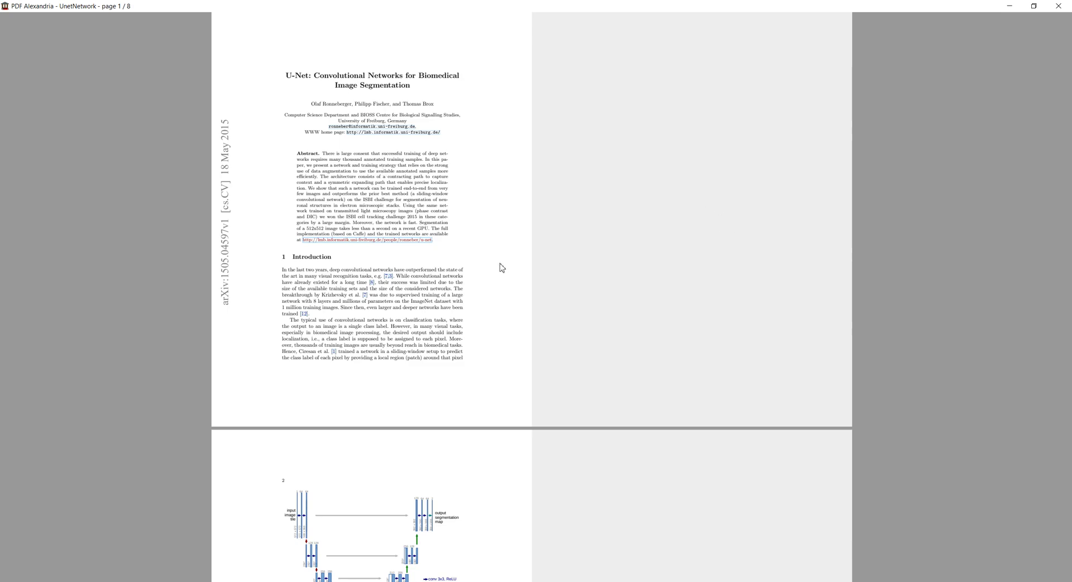
Step: Highlight the abstract's opening passage on page 1, from "large consent" to "The architecture cons", in purple
scroll(502, 266, down, 2)
scroll(505, 265, up, 5)
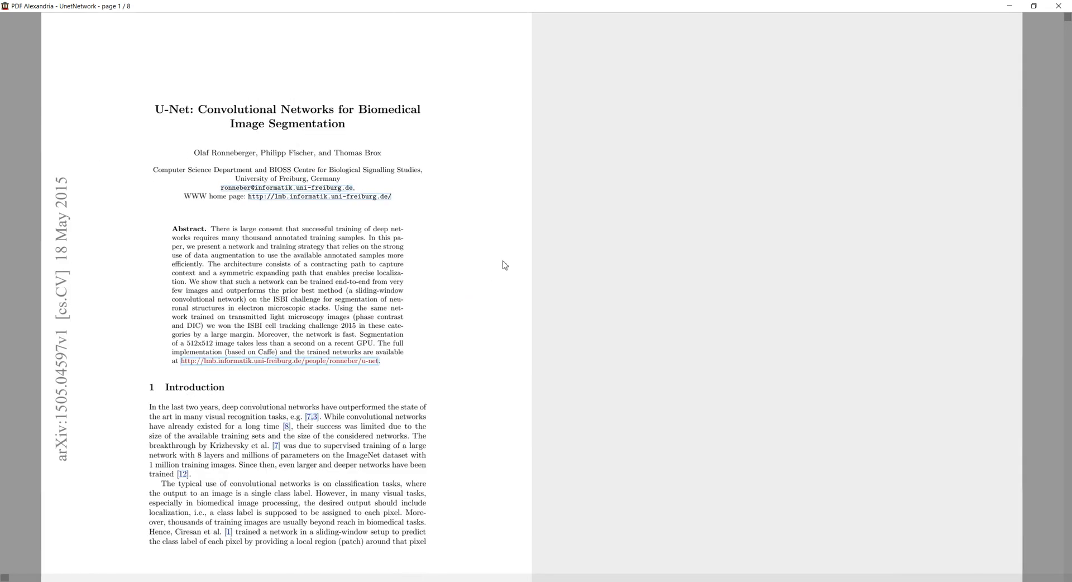
scroll(505, 264, up, 1)
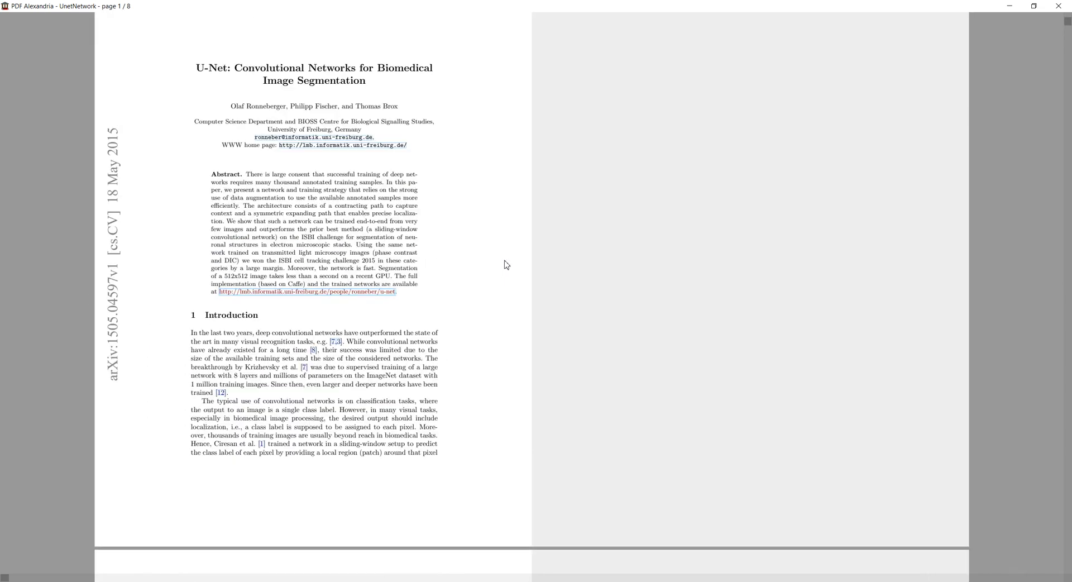
scroll(506, 265, down, 2)
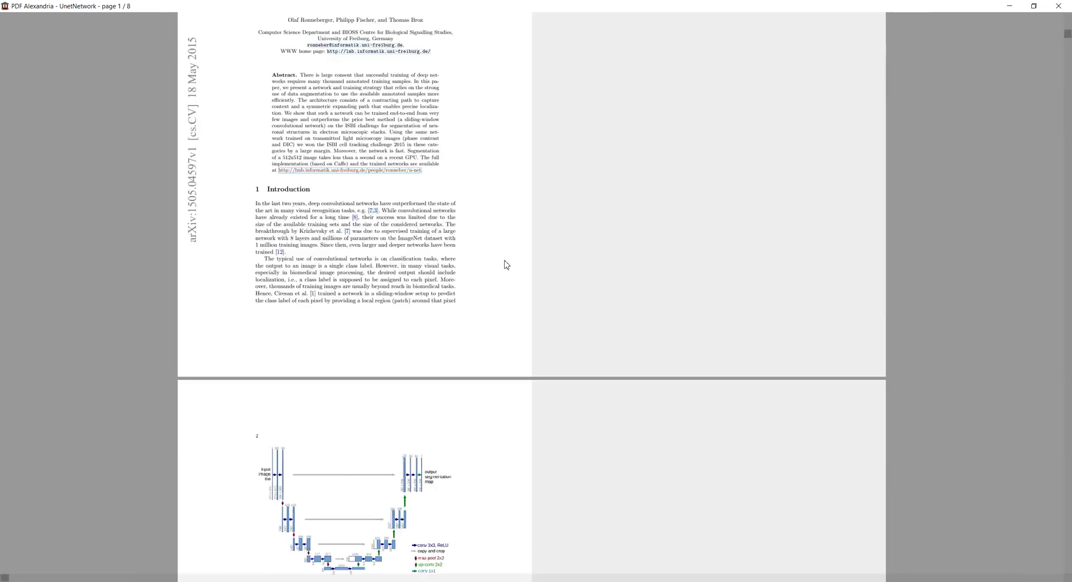
scroll(505, 265, up, 2)
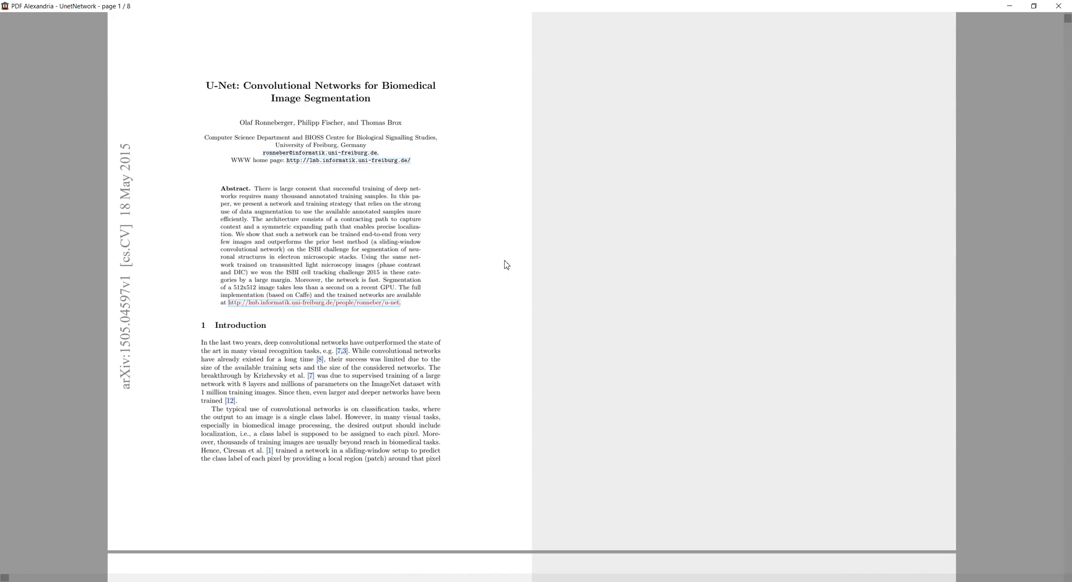
scroll(506, 264, up, 1)
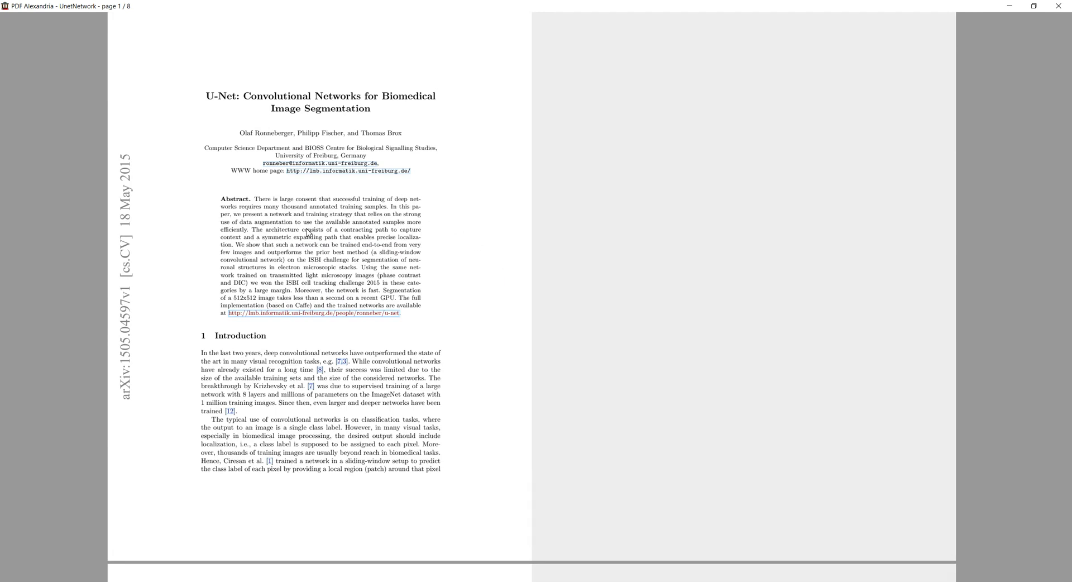
drag(280, 200, 316, 236)
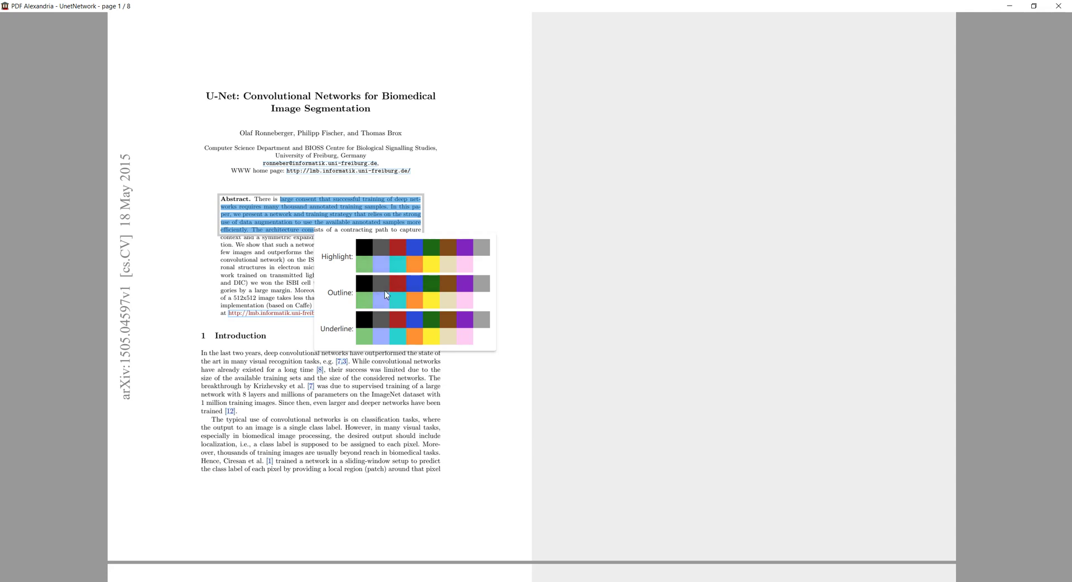
click(464, 249)
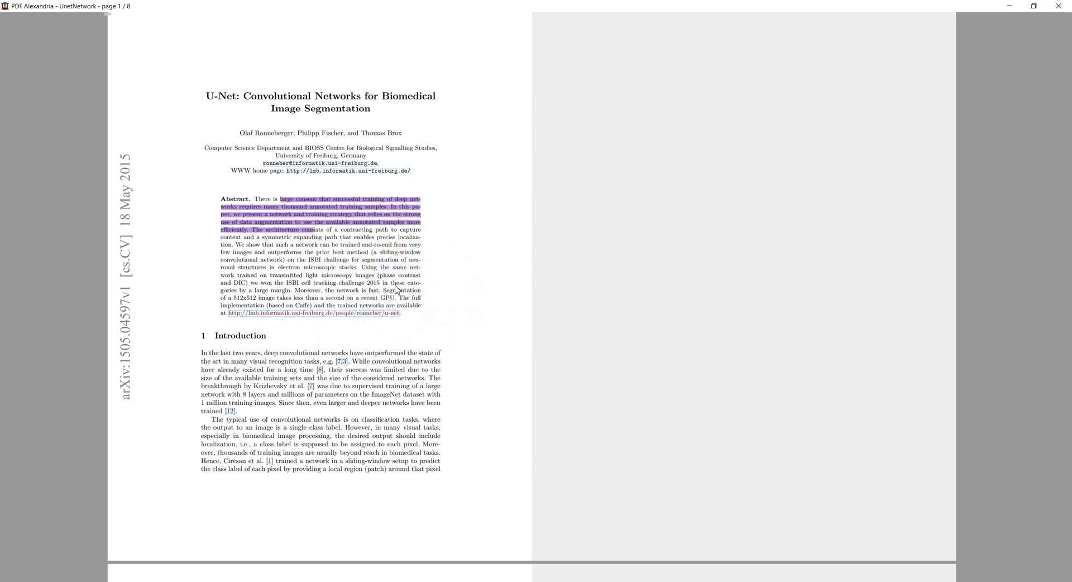
Step: Outline the abstract passage about end-to-end training in dark green and underline the passage about the 2015 challenge in blue
drag(328, 246, 348, 268)
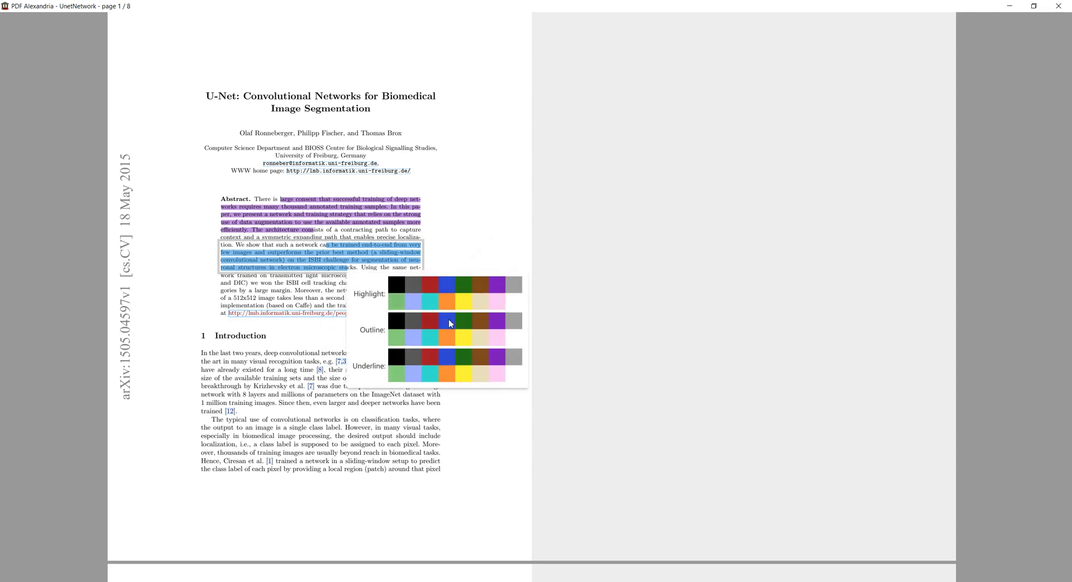
click(464, 323)
drag(337, 283, 368, 299)
click(467, 390)
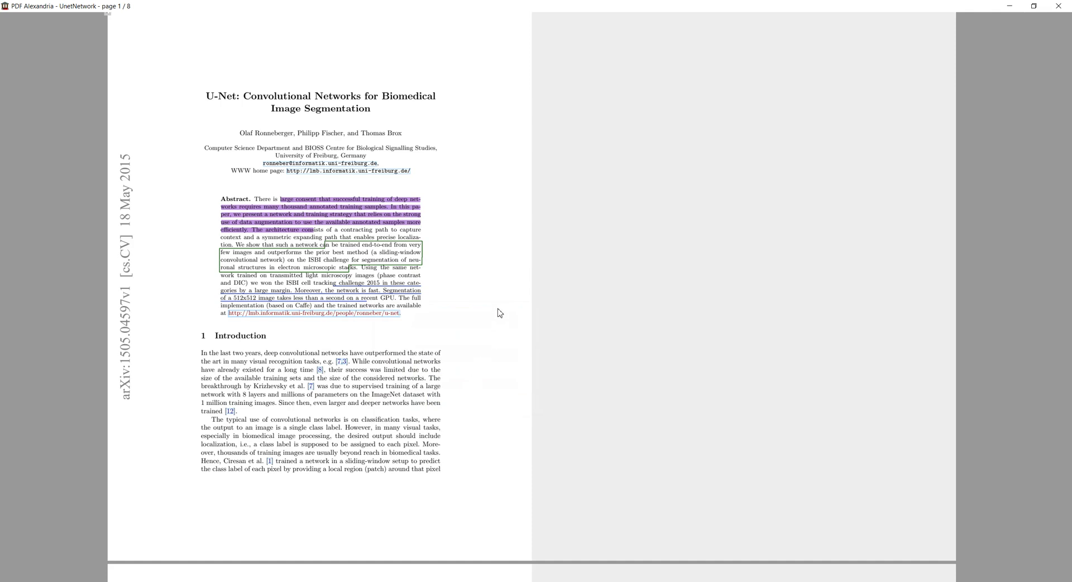
Step: Delete the blue underline and the green outline from the abstract
click(367, 295)
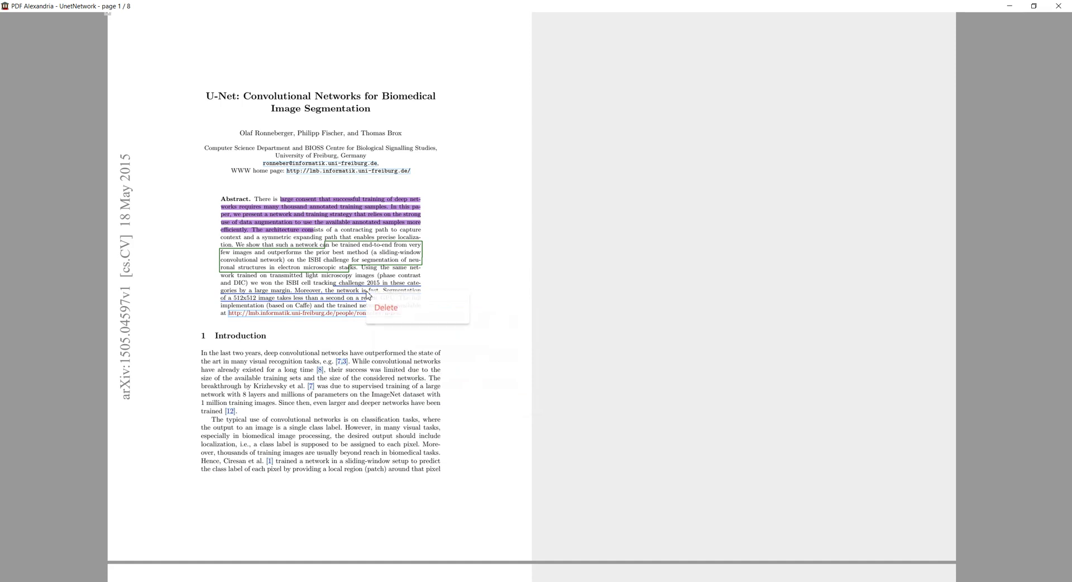
click(386, 308)
click(372, 263)
click(380, 270)
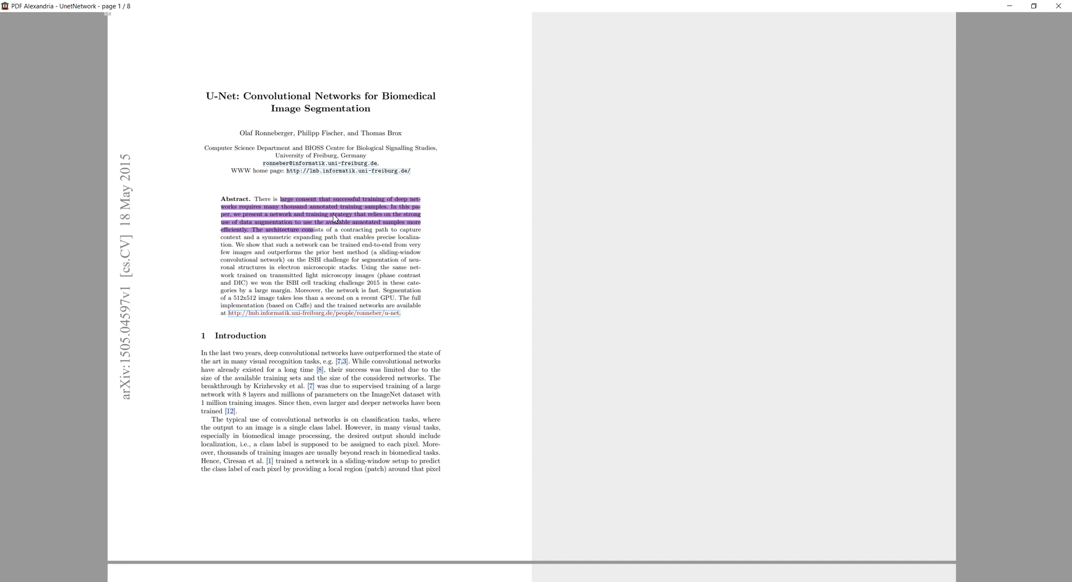
Step: Place the purple-highlighted passage as a note in the blank area beside page 1 and make the note much narrower
drag(335, 217, 586, 184)
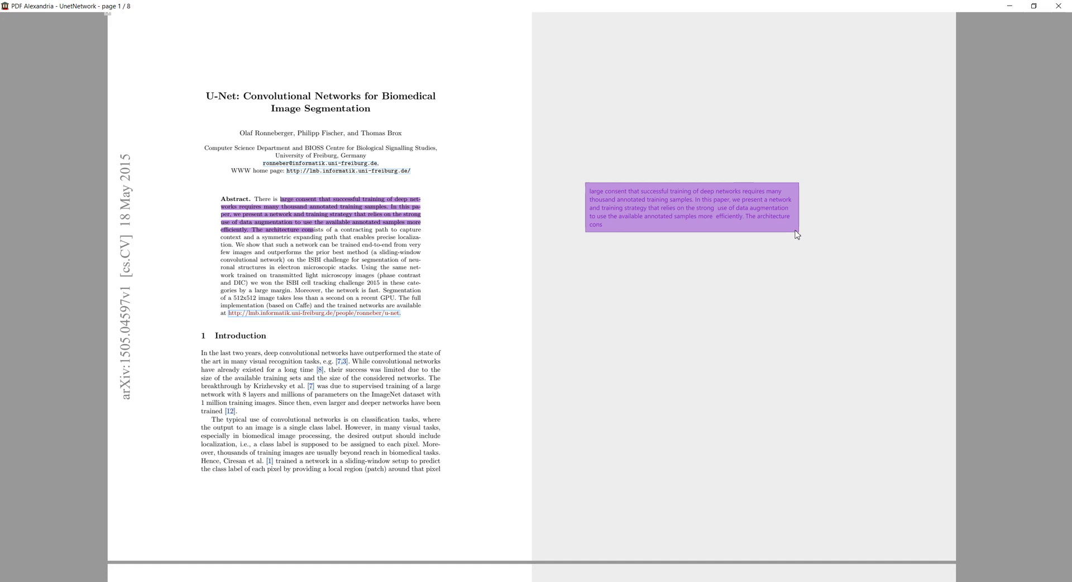
drag(797, 234, 662, 234)
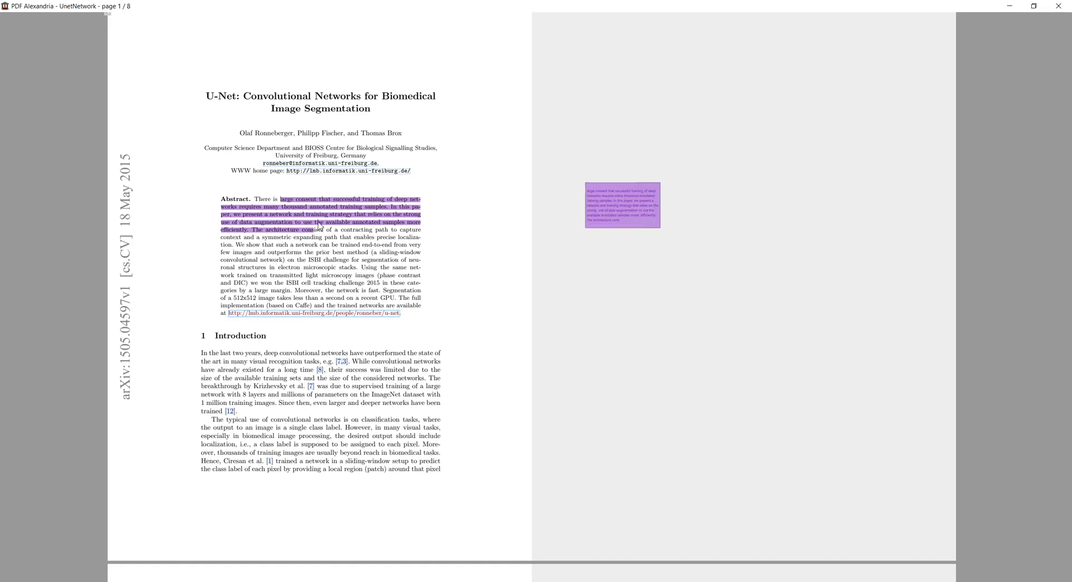
Step: Place the abstract passage beginning "expanding path" as a note below the purple one, with black text on a white background
drag(289, 238, 330, 276)
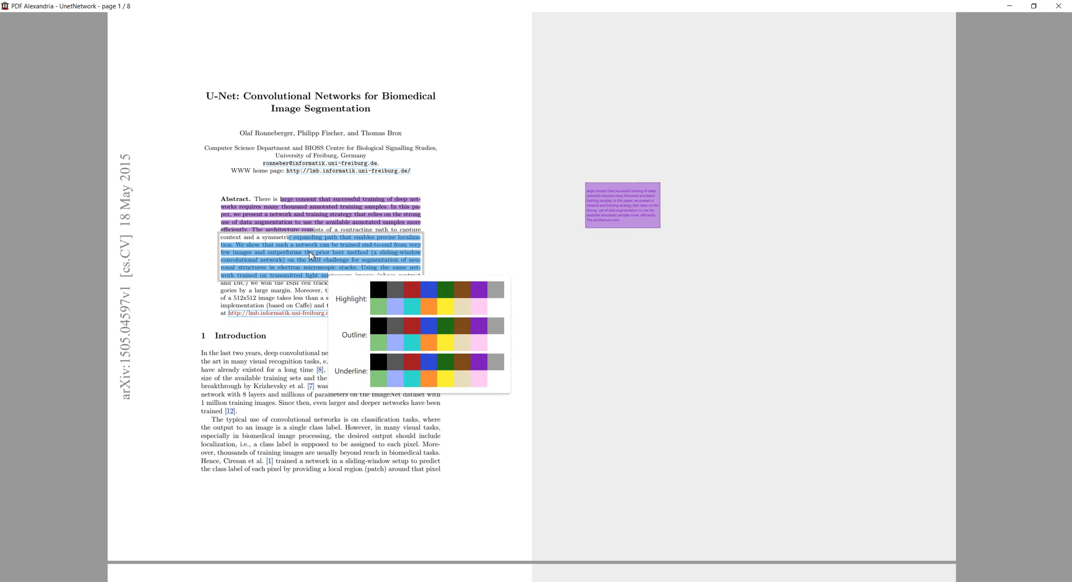
drag(310, 255, 586, 267)
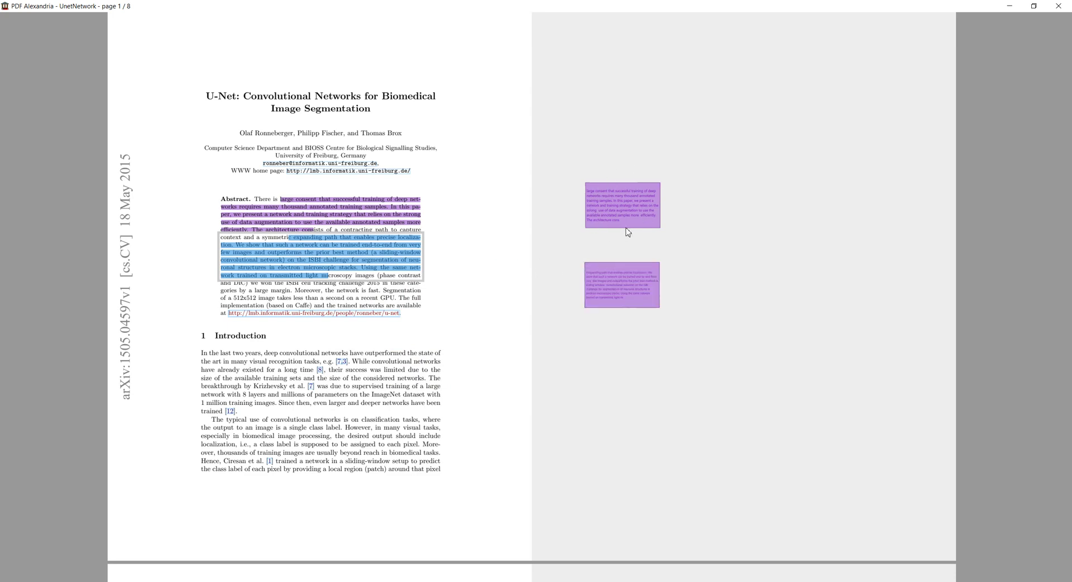
double_click(612, 278)
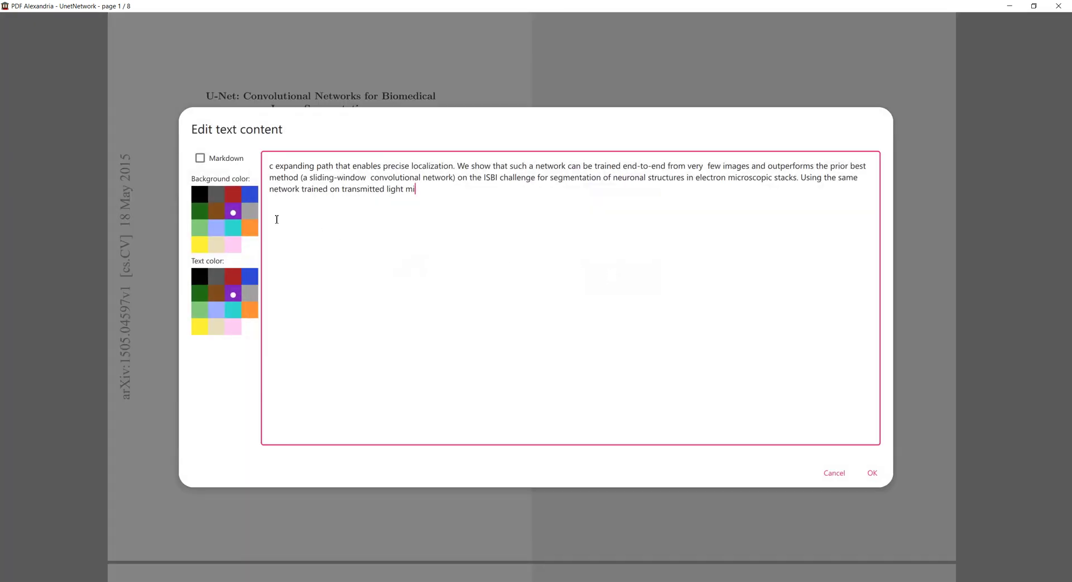
click(203, 280)
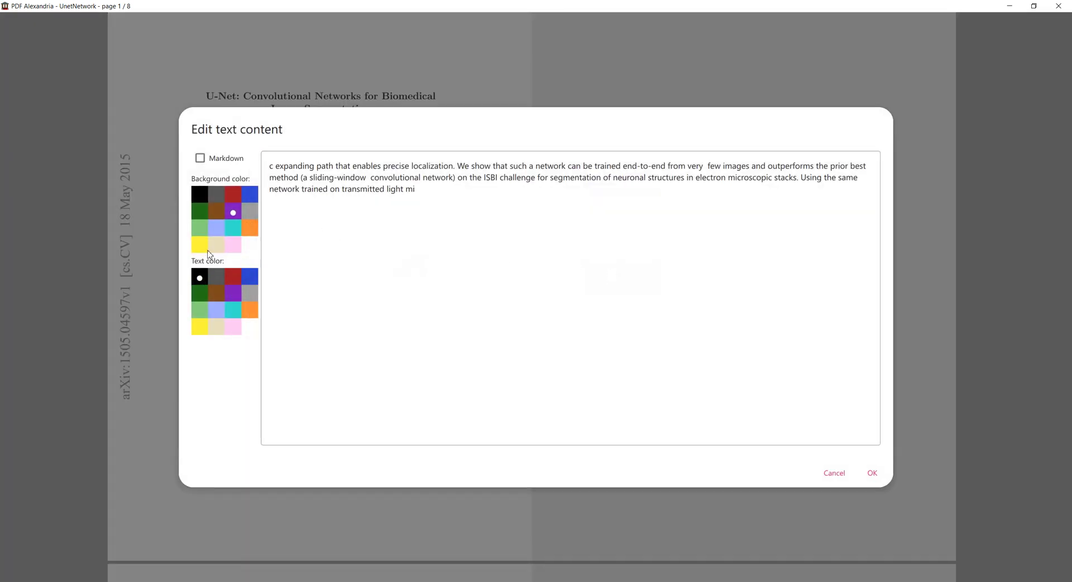
click(250, 246)
click(871, 472)
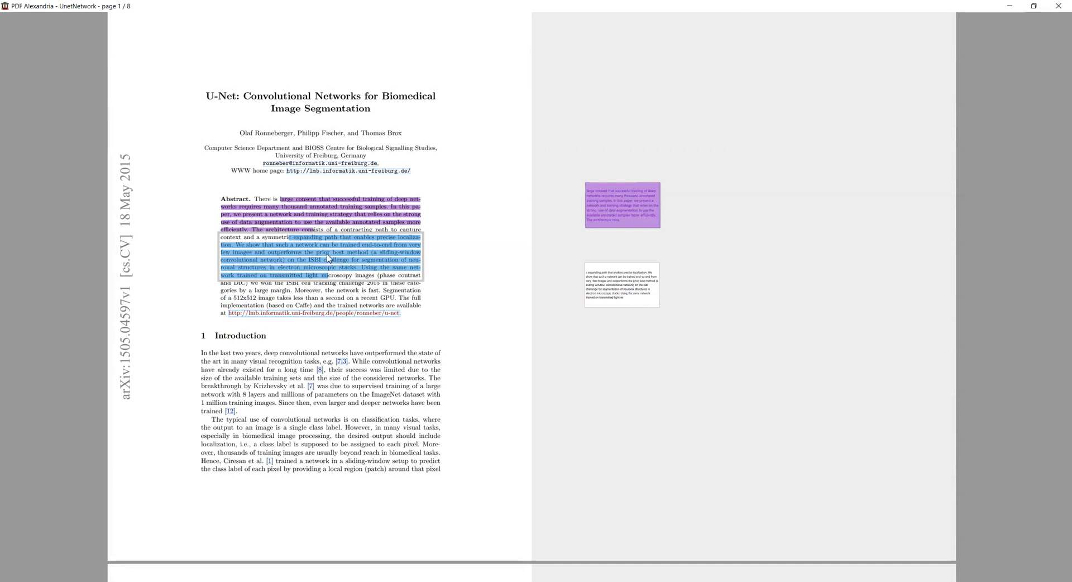
Step: Place a second note of the selected abstract passage, move it beside the first white note, and clear the text selection
drag(329, 258, 601, 356)
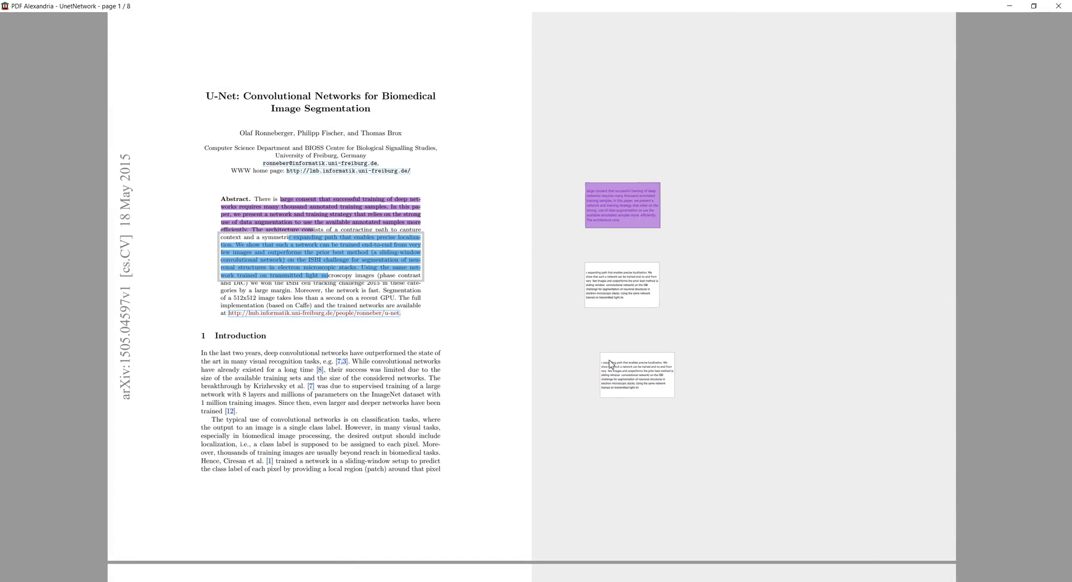
drag(610, 360, 725, 273)
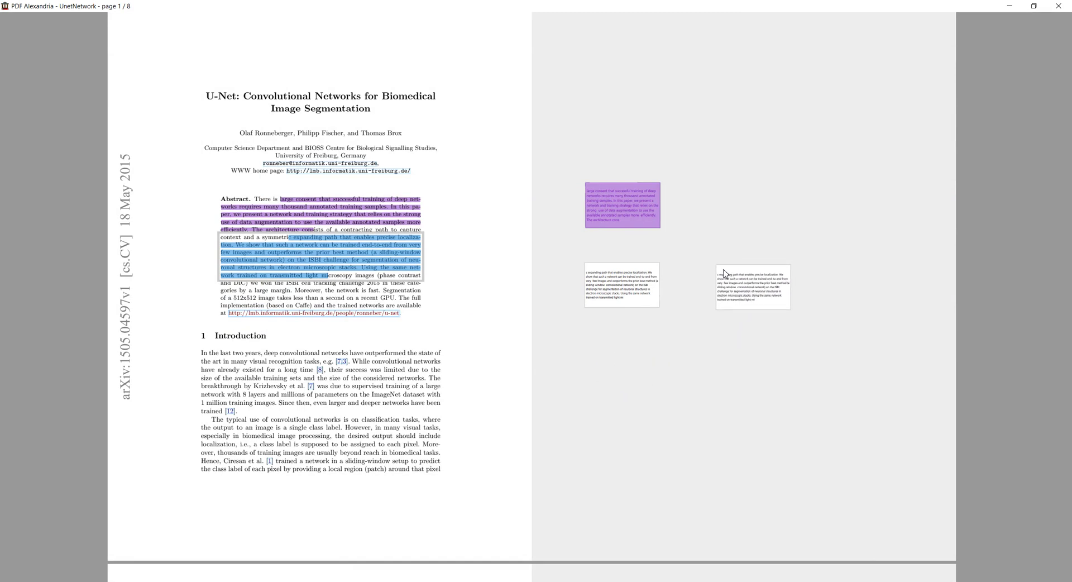
click(440, 275)
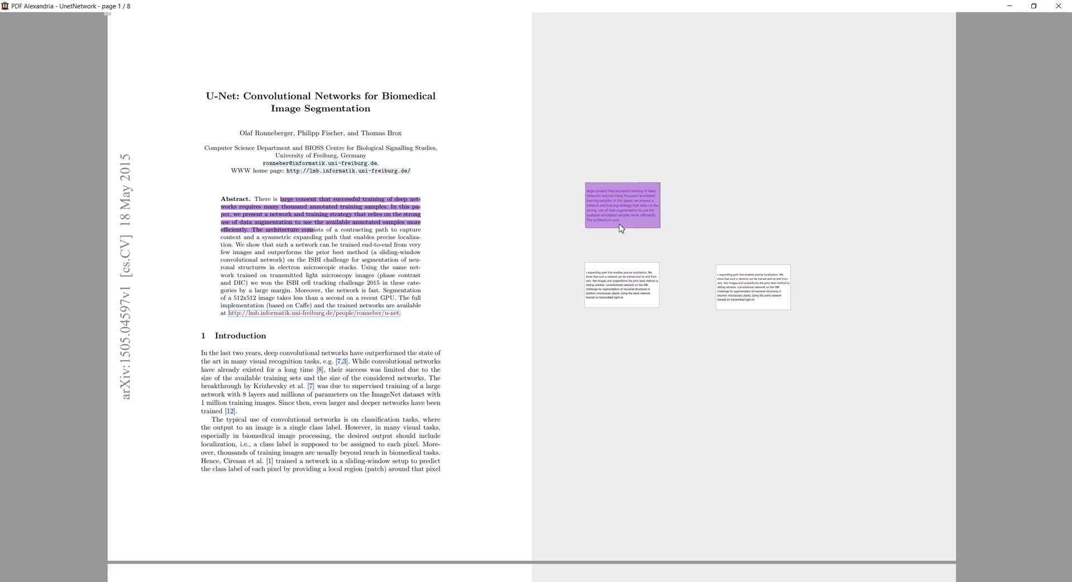
Step: Draw purple arrows from the purple note to each of the two white notes, discarding the initial diagonal white arrow
drag(621, 228, 596, 262)
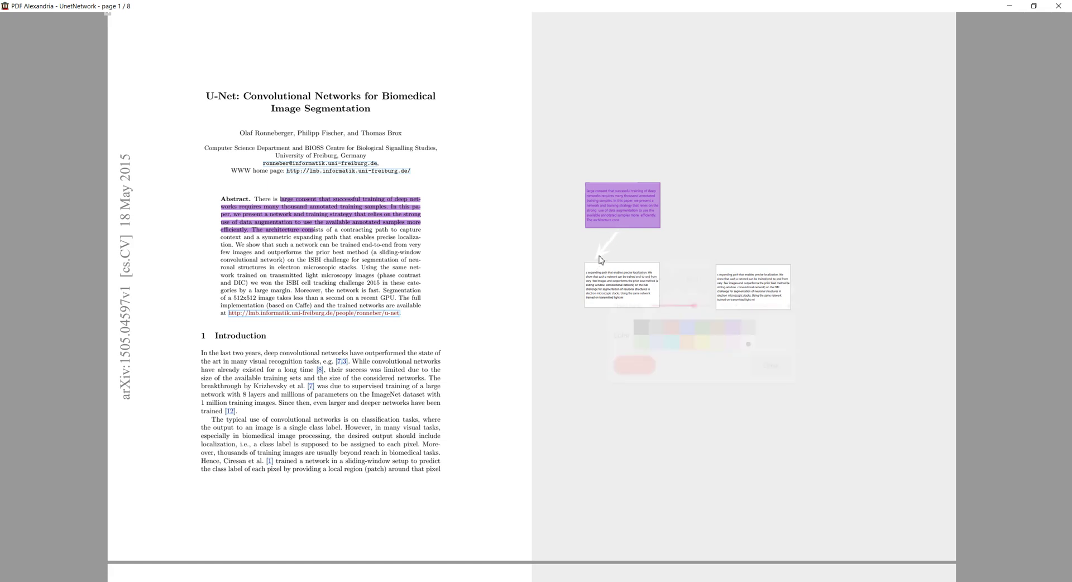
click(626, 371)
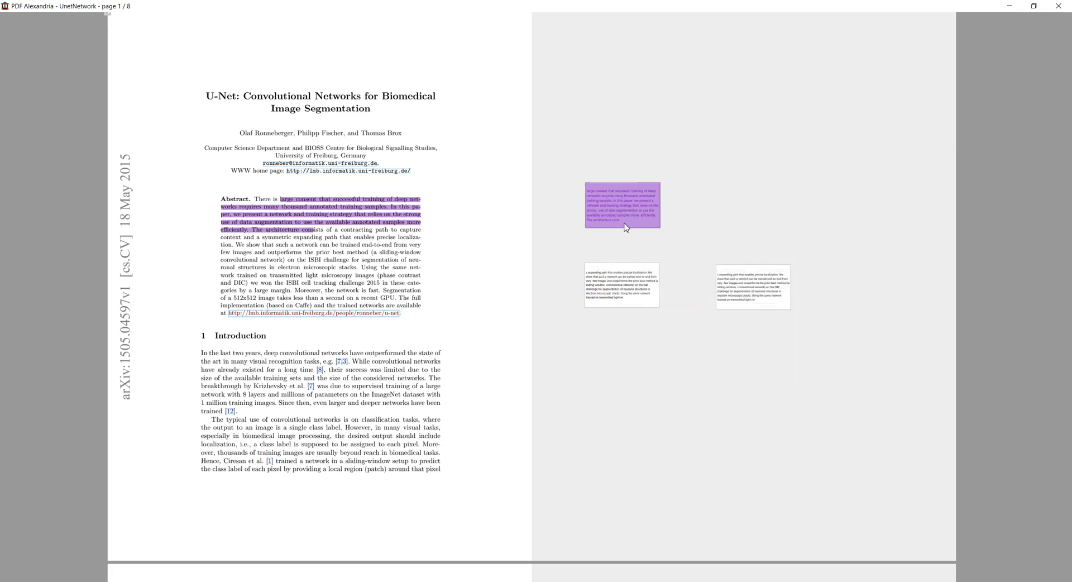
drag(622, 224, 620, 260)
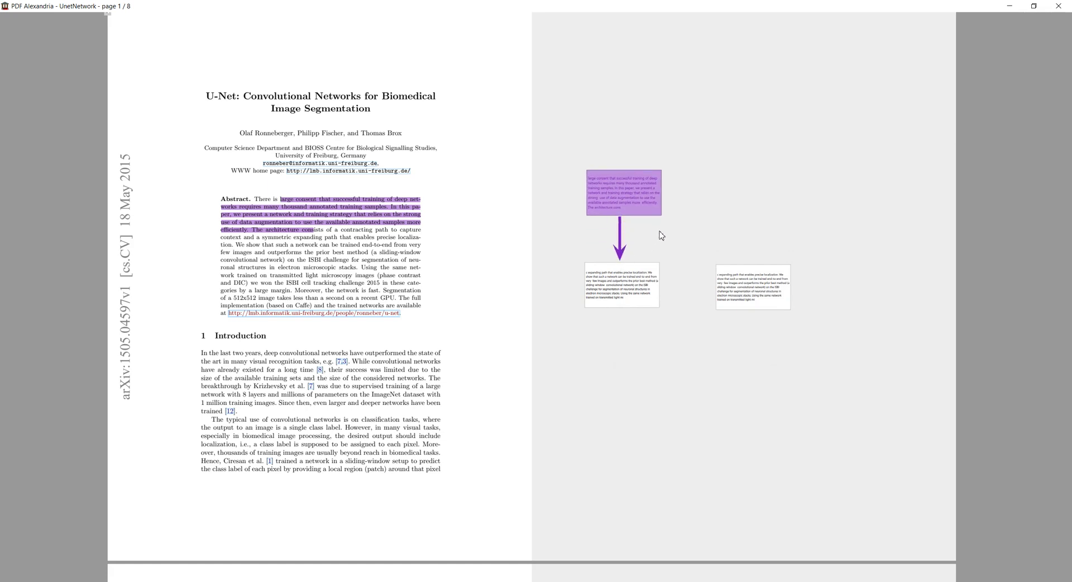
drag(666, 220, 762, 268)
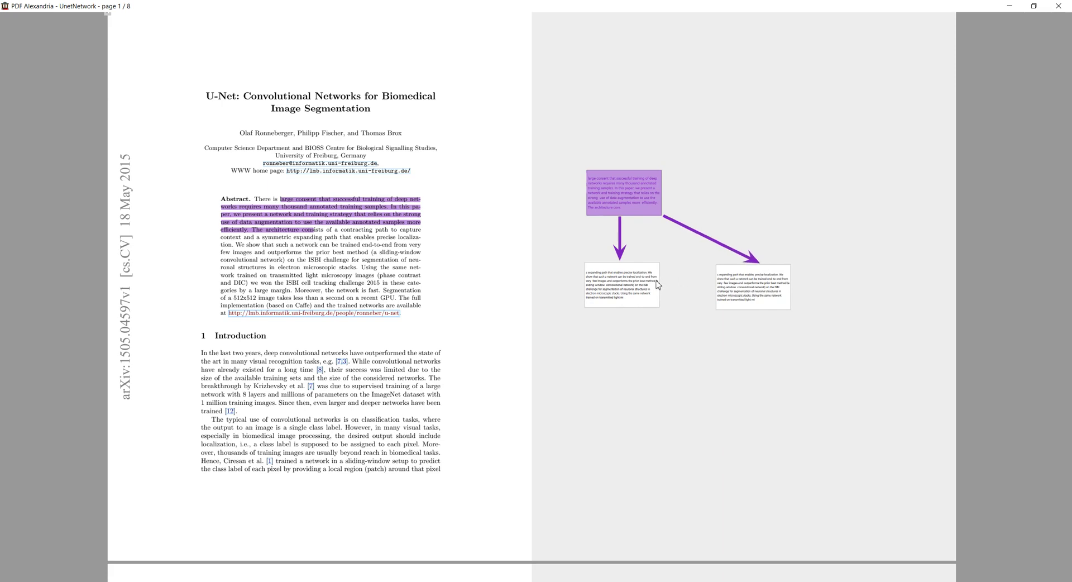
Step: Set the vertical arrow between the purple and white notes to have heads at both ends
click(619, 254)
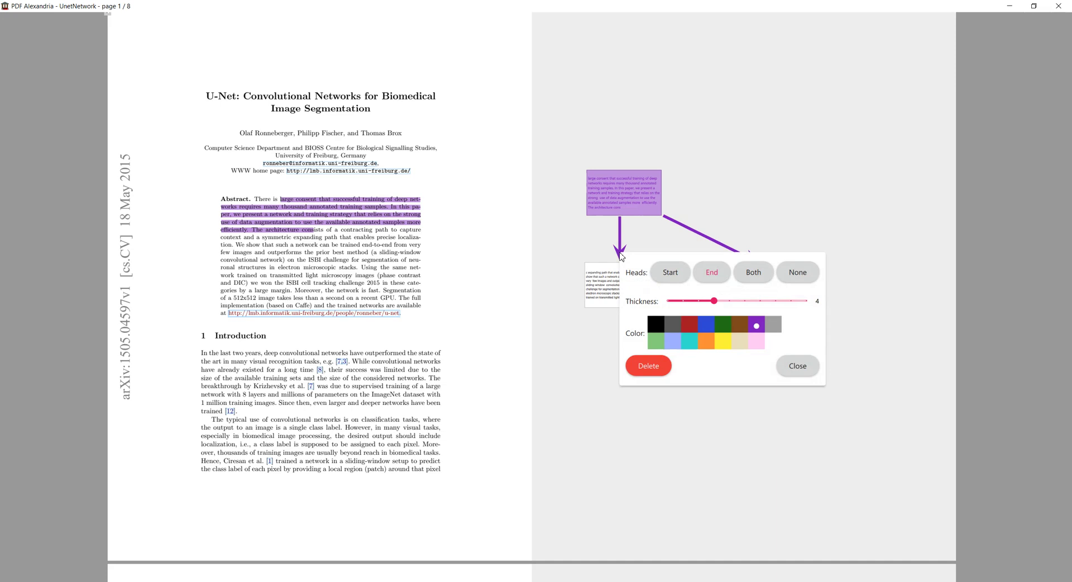
click(746, 280)
click(784, 235)
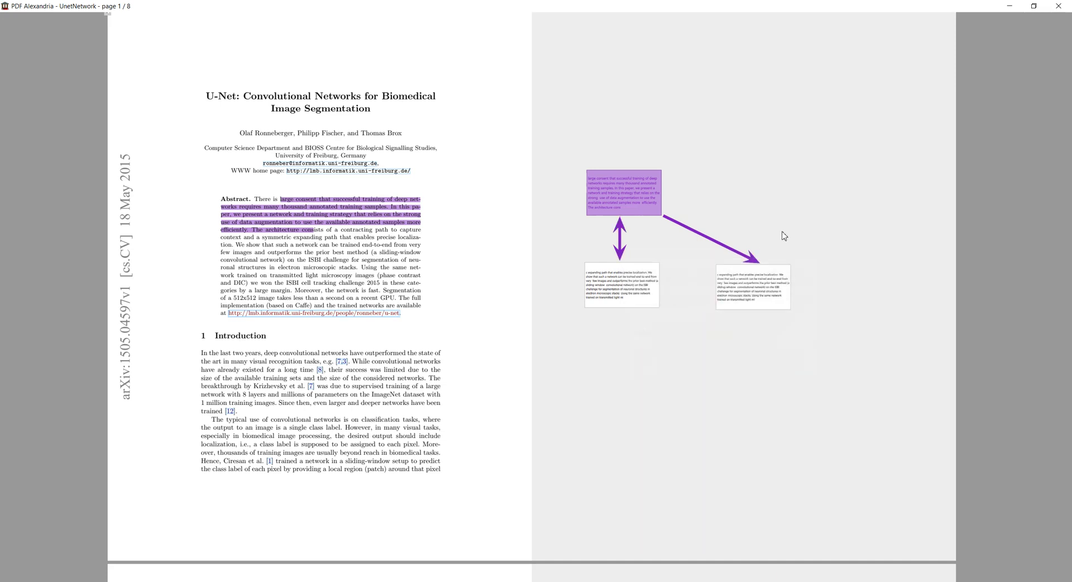
Step: Reduce the line thickness of the vertical double-headed arrow
click(622, 256)
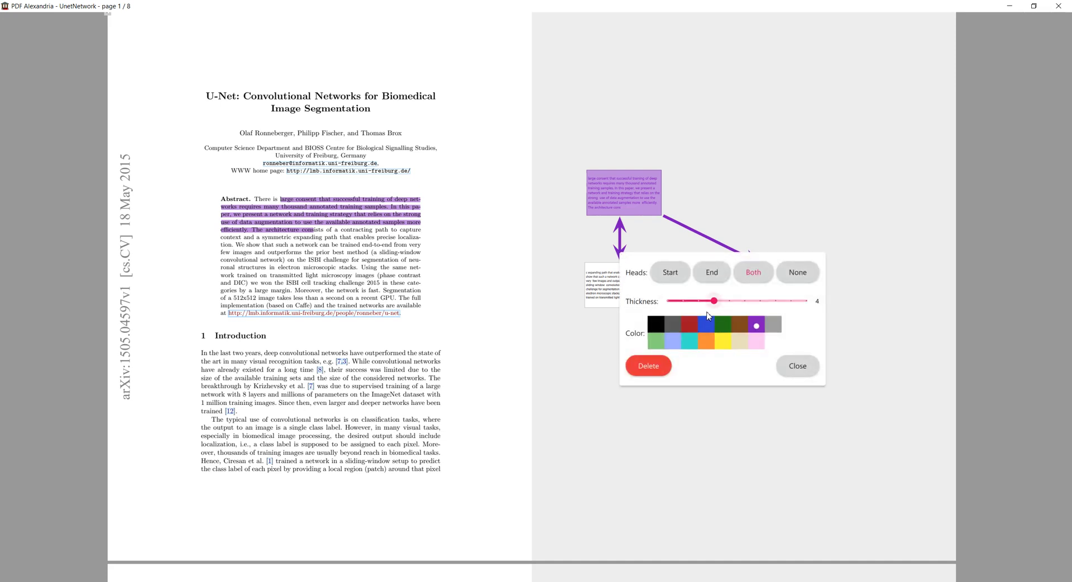
click(707, 233)
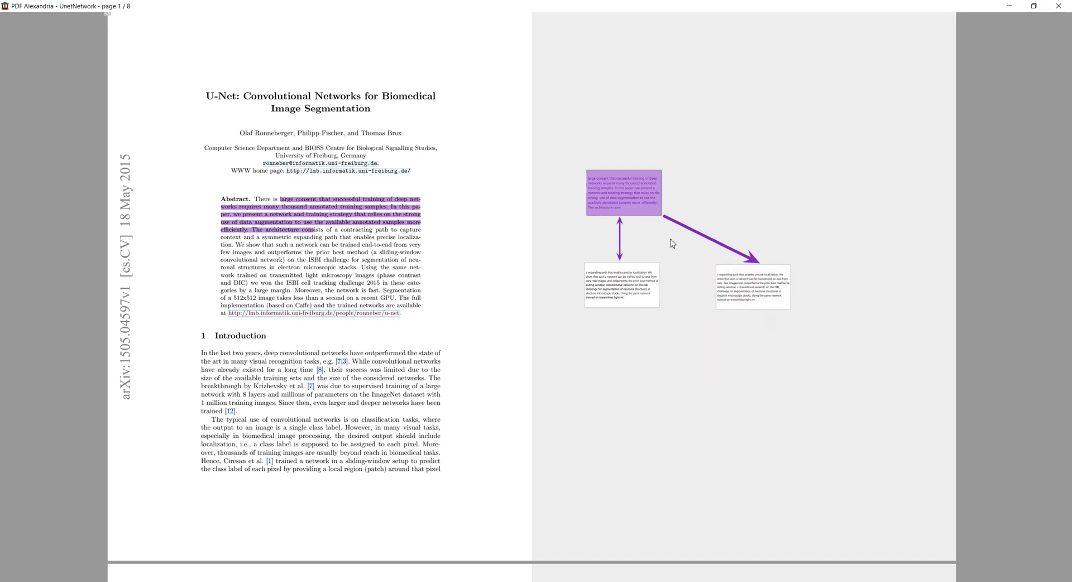
click(621, 259)
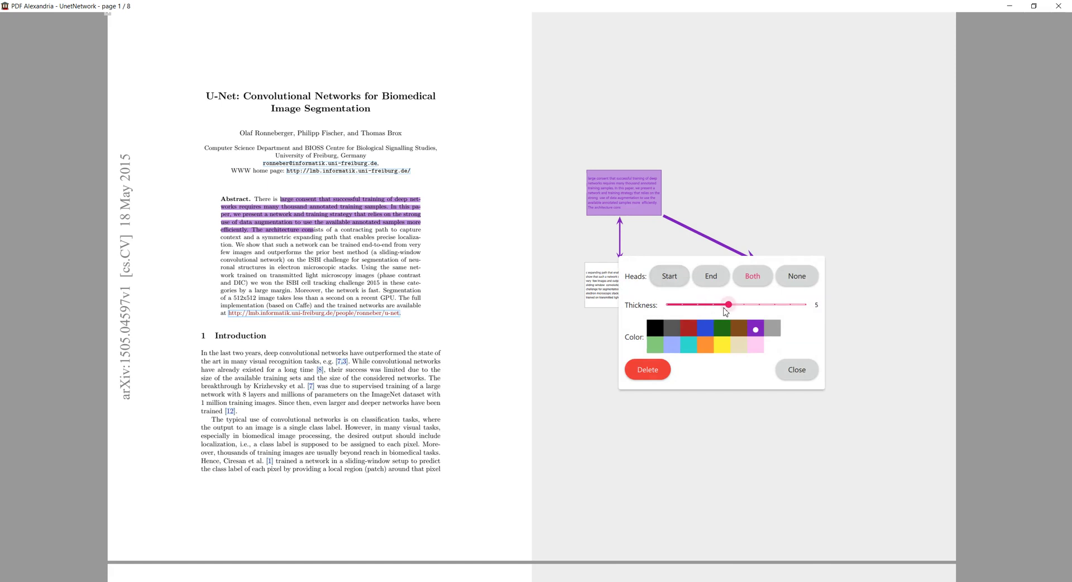
click(763, 218)
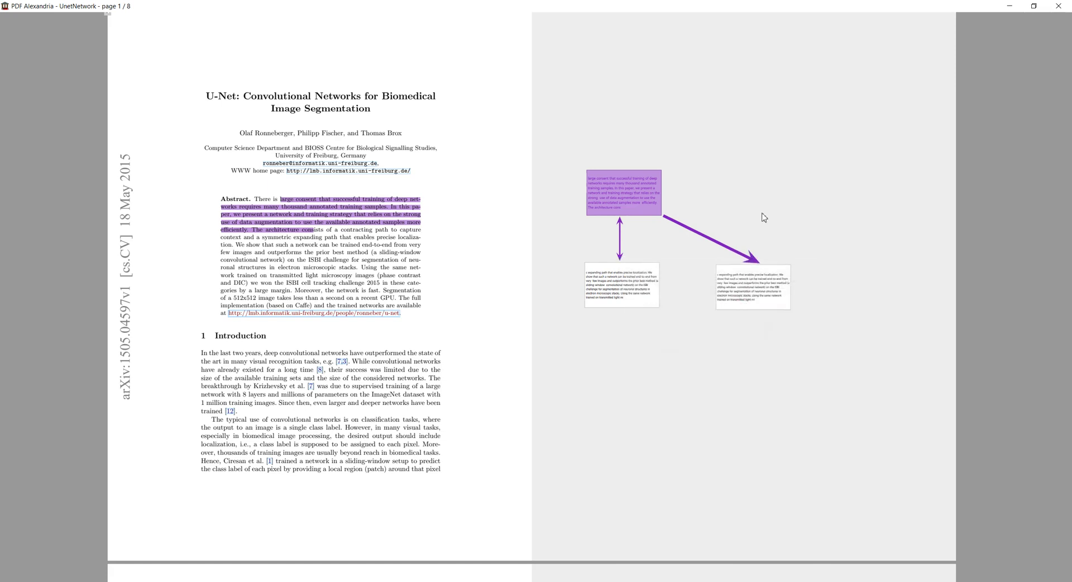
Step: Set the vertical double-headed arrow's thickness to 2 and change its color to dark red
click(623, 254)
click(685, 298)
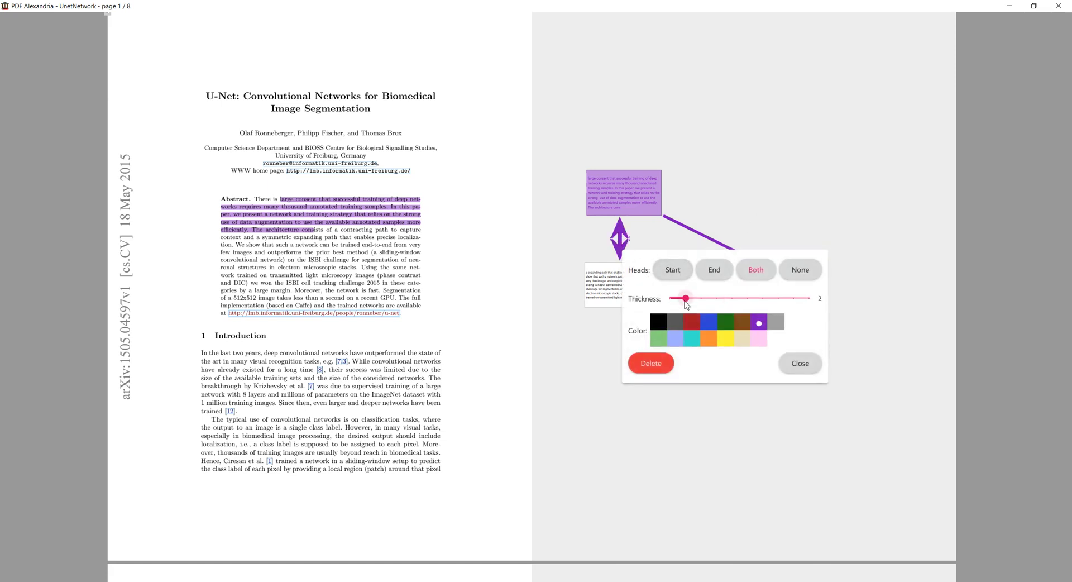
click(676, 244)
click(620, 257)
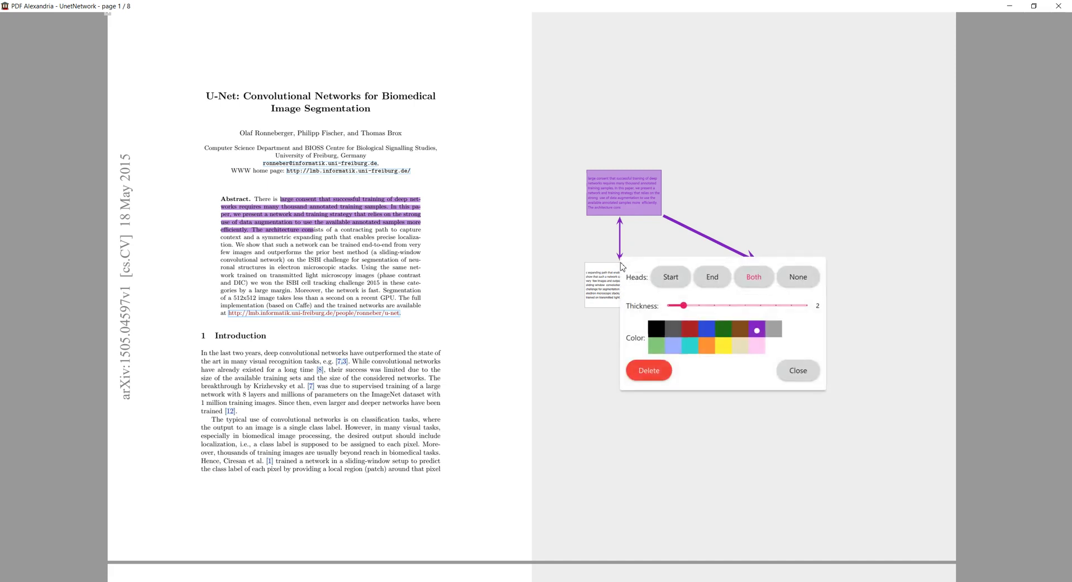
click(691, 333)
click(803, 372)
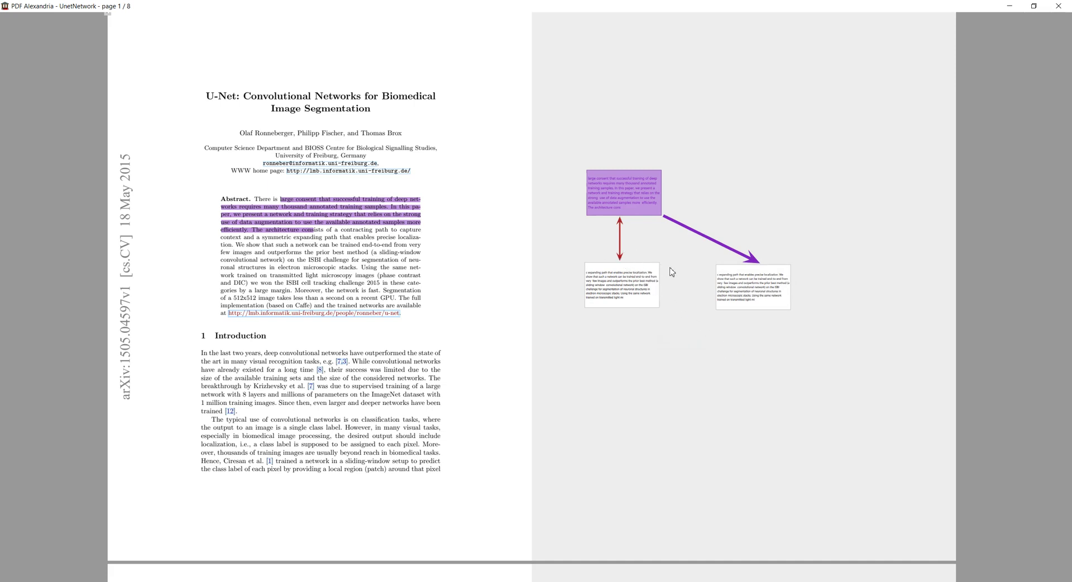
Step: Add red double-headed, thick purple single-headed and thin purple double-headed diagonal arrows around the notes, and enlarge the second white note
drag(657, 233, 687, 300)
drag(715, 185, 788, 256)
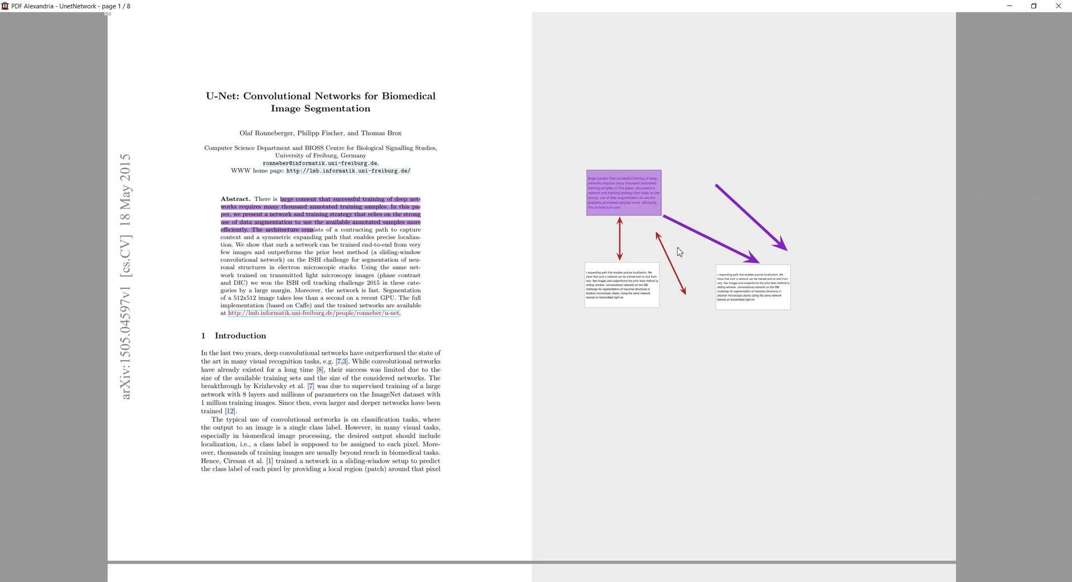
drag(680, 244, 703, 315)
drag(793, 315, 891, 361)
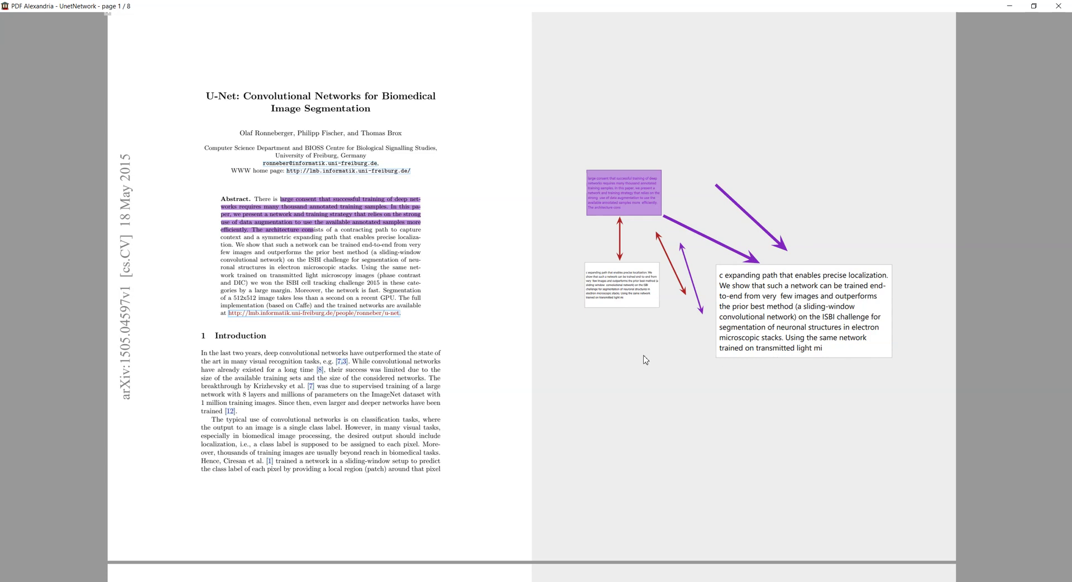
Step: Use the arrow draw mode to place a short purple double-headed arrow just below the first white note
right_click(611, 351)
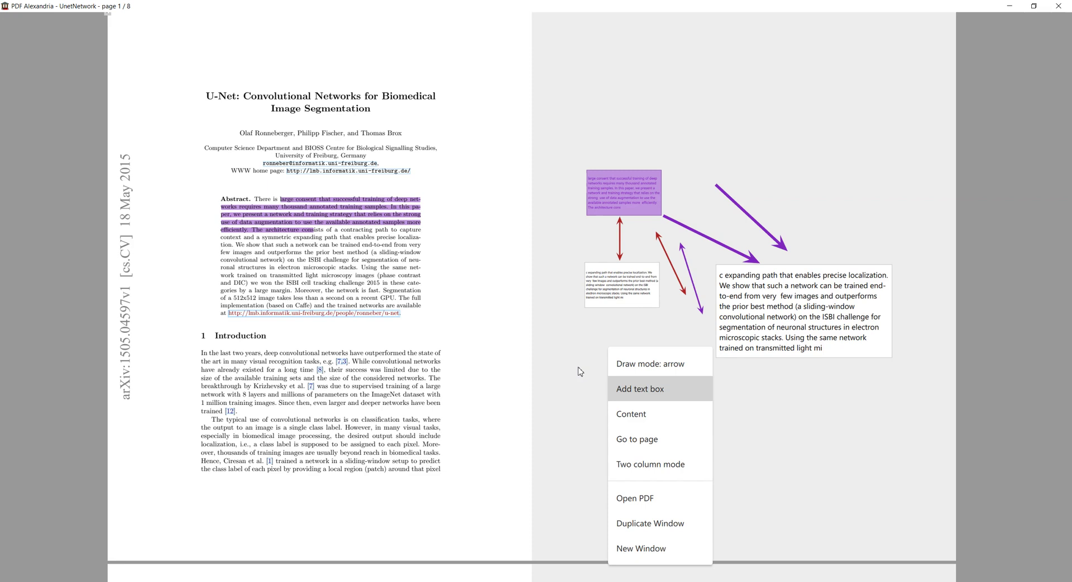
click(633, 370)
right_click(631, 371)
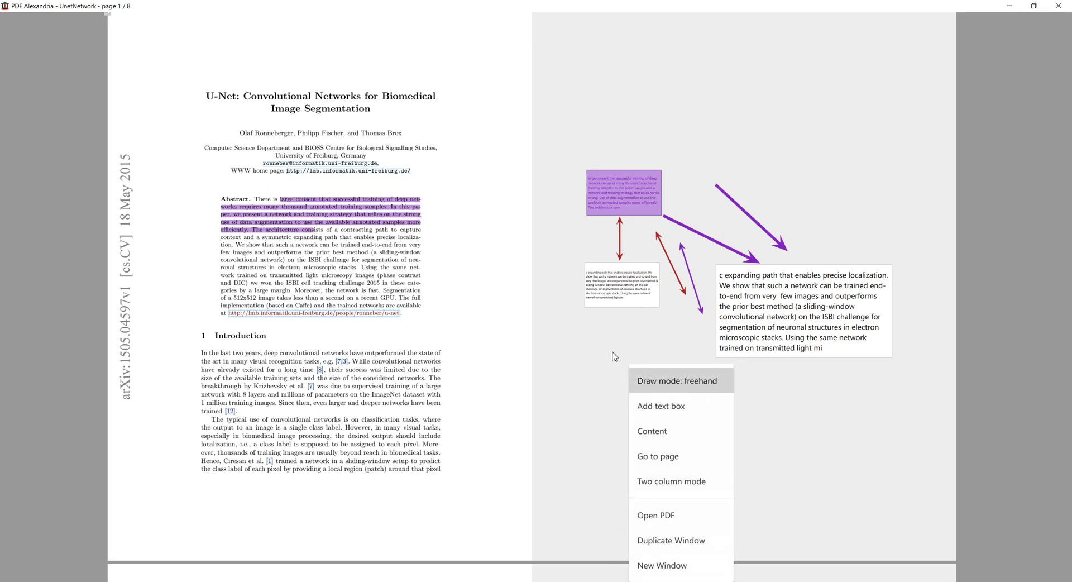
click(702, 317)
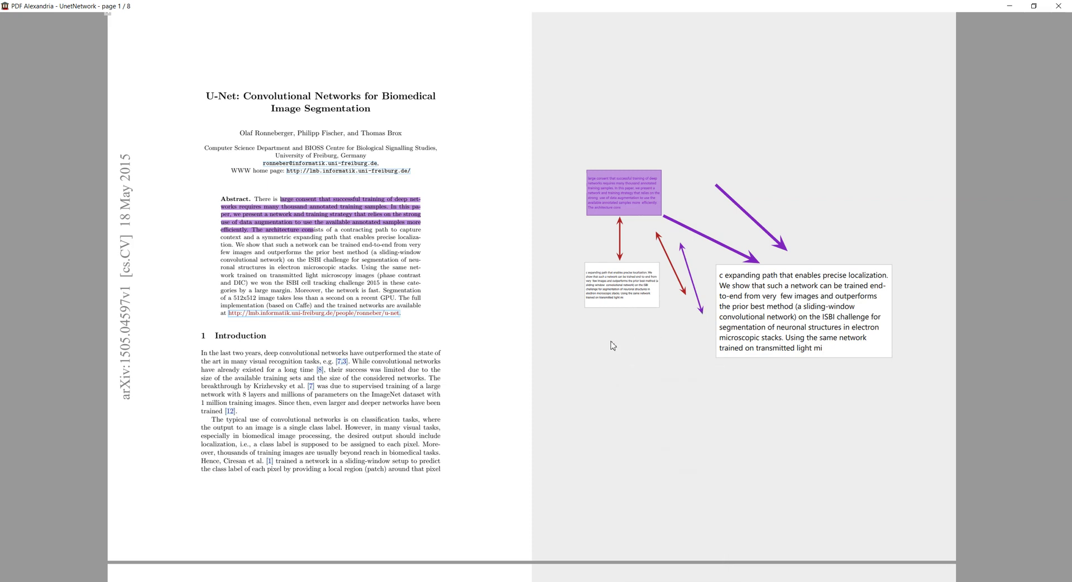
drag(606, 341, 591, 361)
Step: Switch the draw mode to freehand and draw a long wavy purple double-headed line below the notes
right_click(623, 357)
click(626, 361)
mouse_move(631, 335)
mouse_down()
mouse_move(618, 366)
mouse_move(633, 373)
mouse_move(659, 358)
mouse_move(647, 412)
mouse_move(699, 375)
mouse_move(687, 428)
mouse_move(726, 400)
mouse_move(744, 457)
mouse_up()
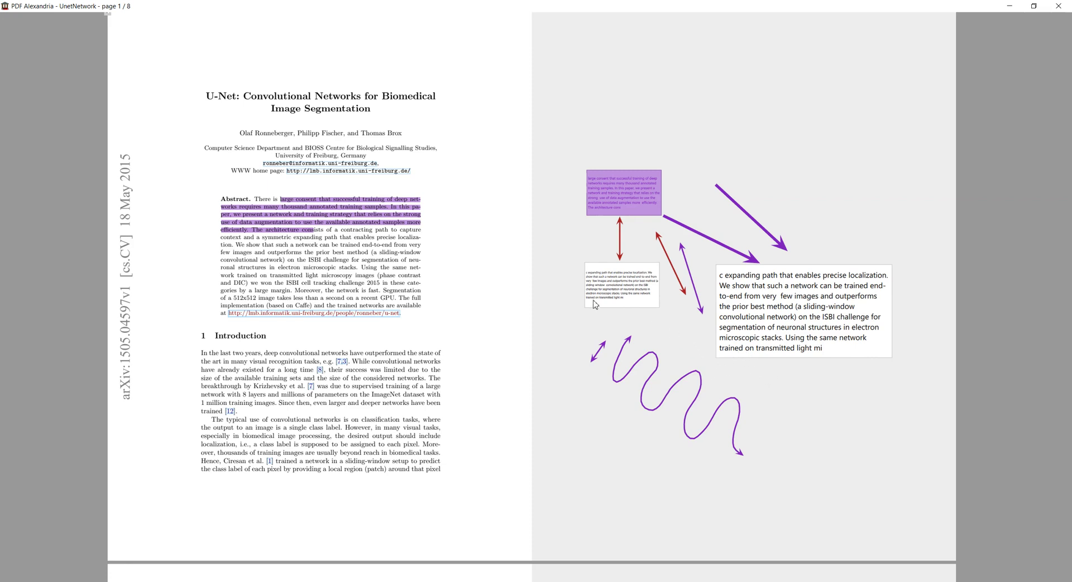
Step: Circle the first white note freehand and link it to the highlighted abstract passage with a curved arrow that has only a Start head
mouse_move(587, 256)
mouse_down()
mouse_move(567, 295)
mouse_move(613, 322)
mouse_move(676, 295)
mouse_move(655, 254)
mouse_move(469, 252)
mouse_move(428, 214)
mouse_up()
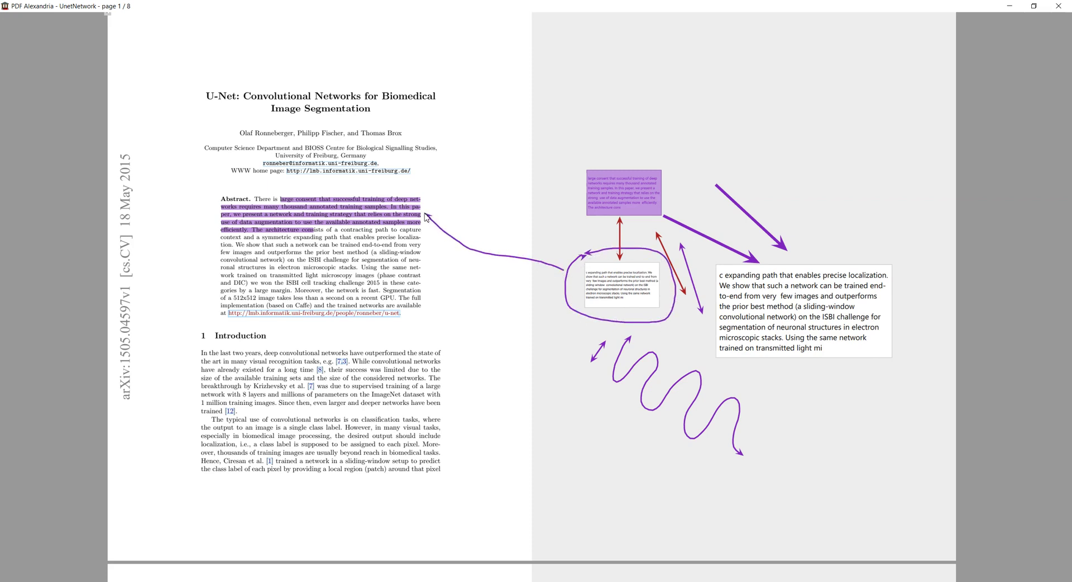
click(560, 272)
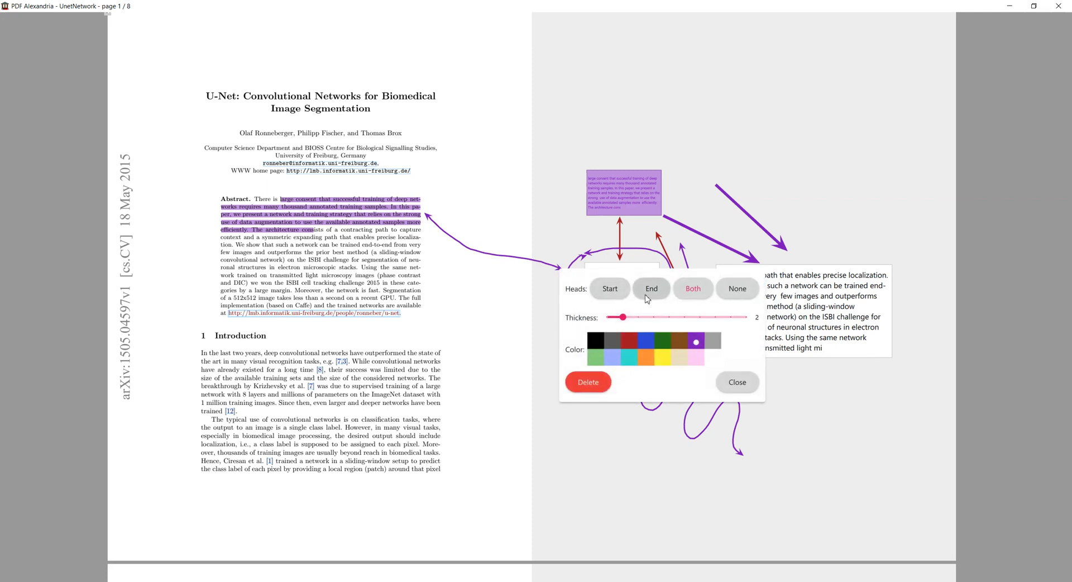
click(610, 288)
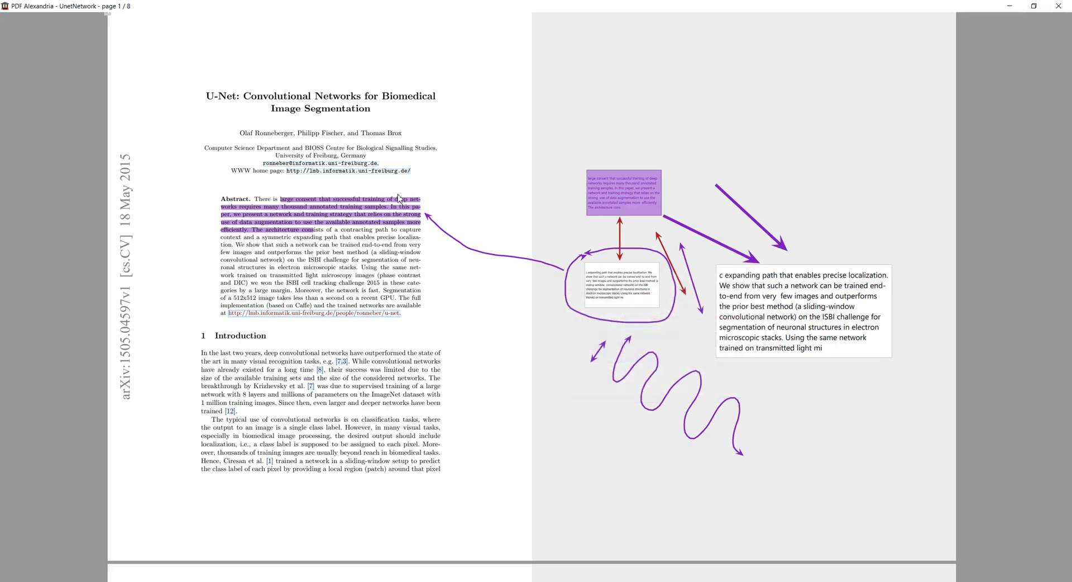
Step: Set the heads of the loop around the first white note to None and draw a wavy line without heads below it
click(589, 257)
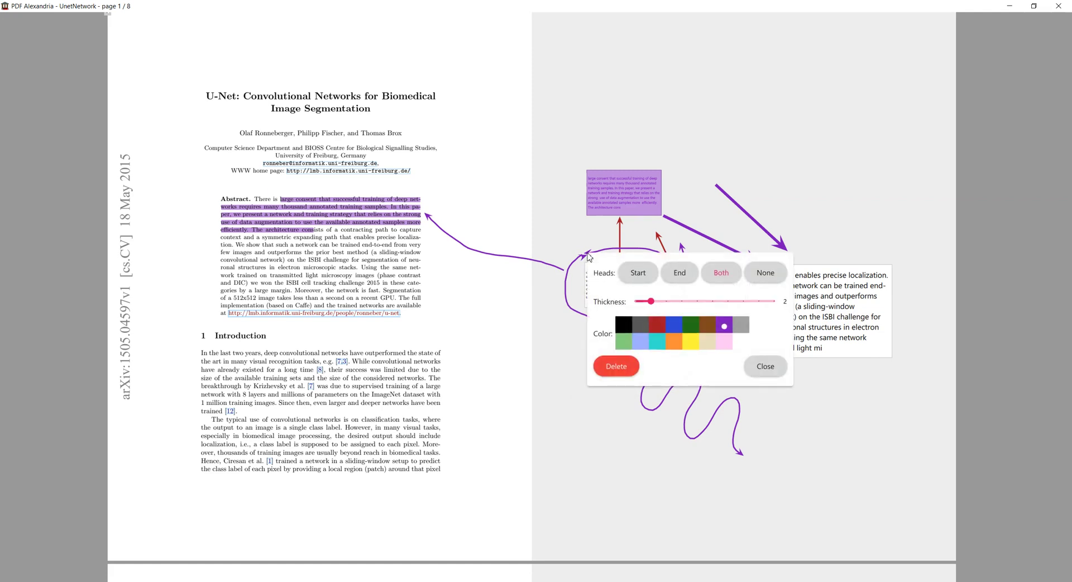
click(557, 230)
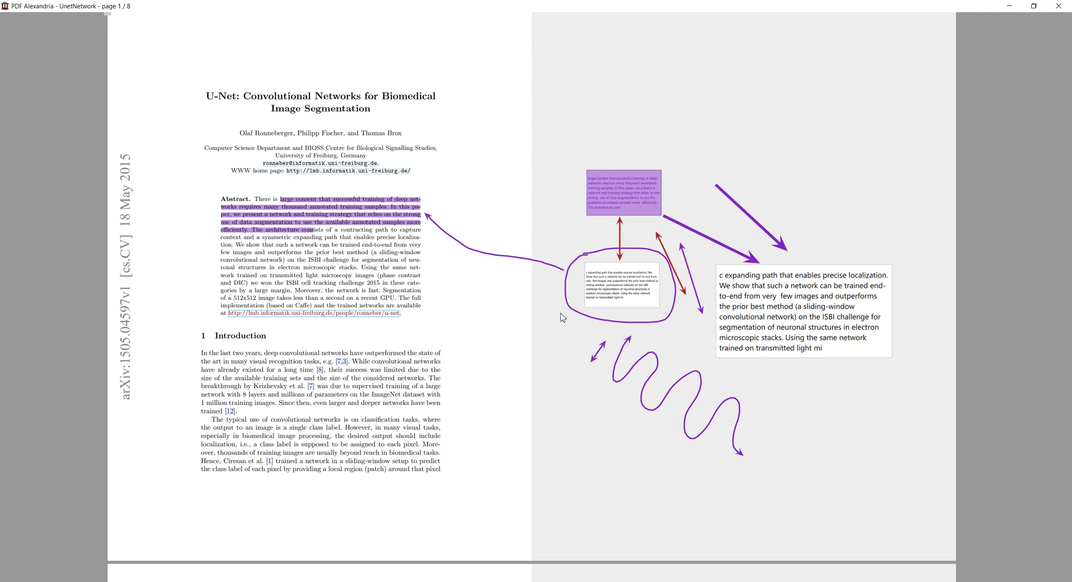
mouse_move(557, 314)
mouse_down()
mouse_move(551, 332)
mouse_move(575, 351)
mouse_move(557, 373)
mouse_move(583, 390)
mouse_move(574, 425)
mouse_move(596, 442)
mouse_move(645, 426)
mouse_up()
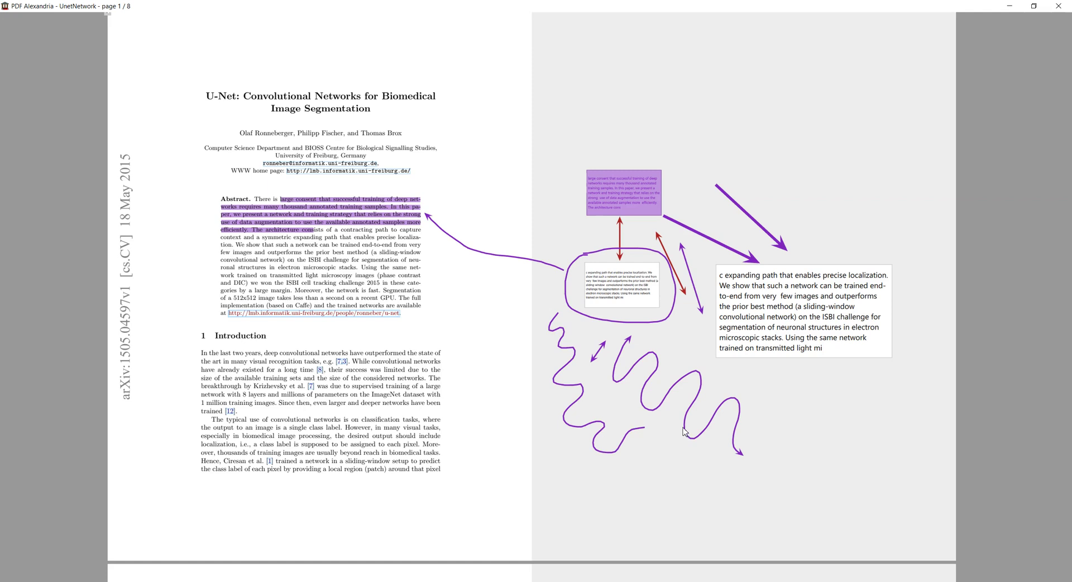
Step: Open the enlarged white note's text for editing and enable Markdown
click(739, 303)
click(751, 313)
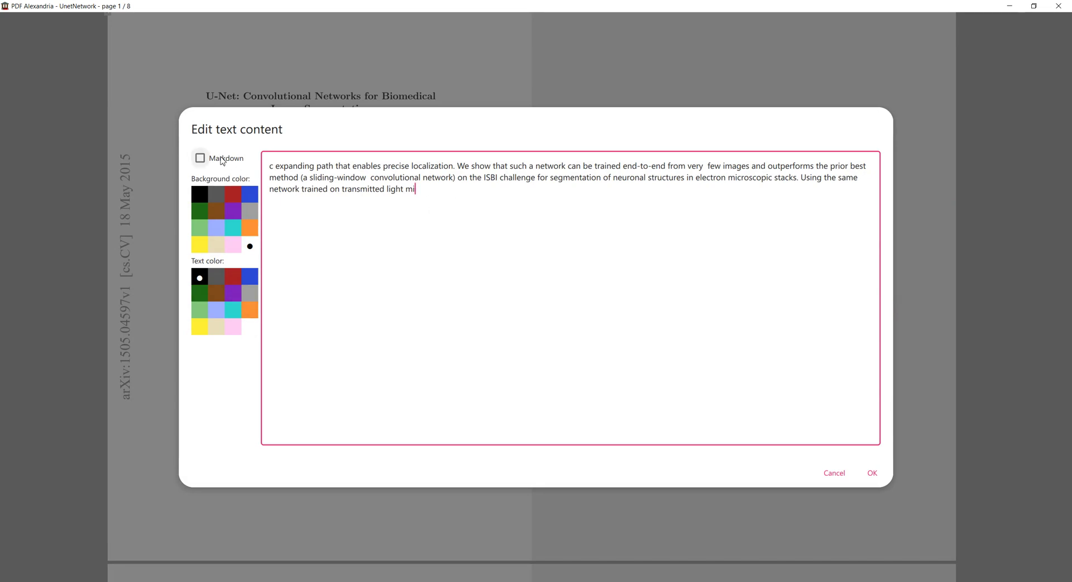
click(200, 157)
Step: End the note's text with a colon, add a Markdown bullet list of abc, def and ghi below it, and save the note
click(333, 226)
text(:)
key(Return)
key(Return)
text(=)
key(BackSpace)
text(- abc)
key(Return)
text(- def)
key(Return)
text(-ghi)
key(Left)
key(Left)
key(Left)
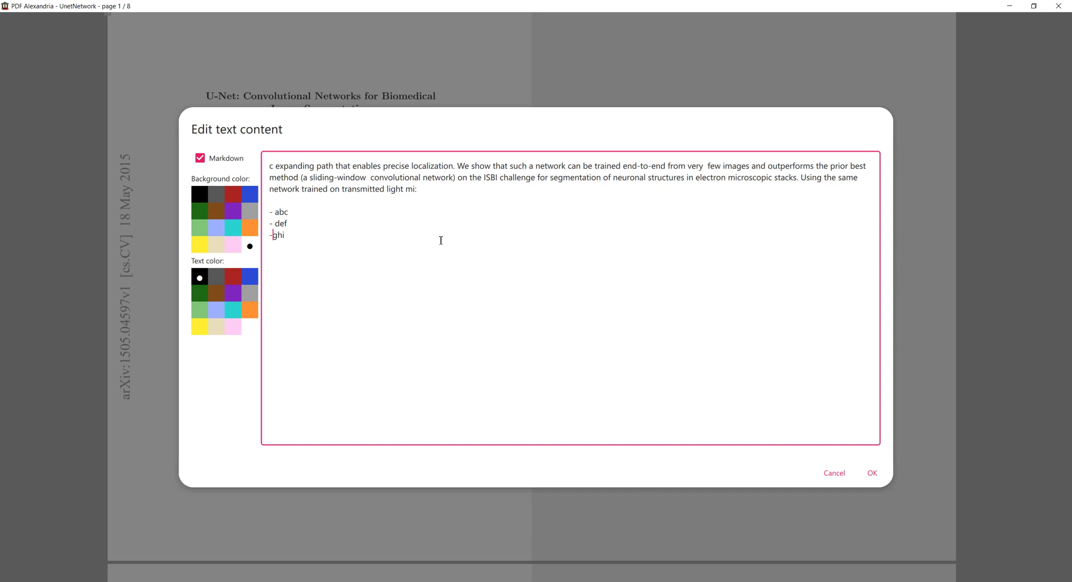
click(872, 473)
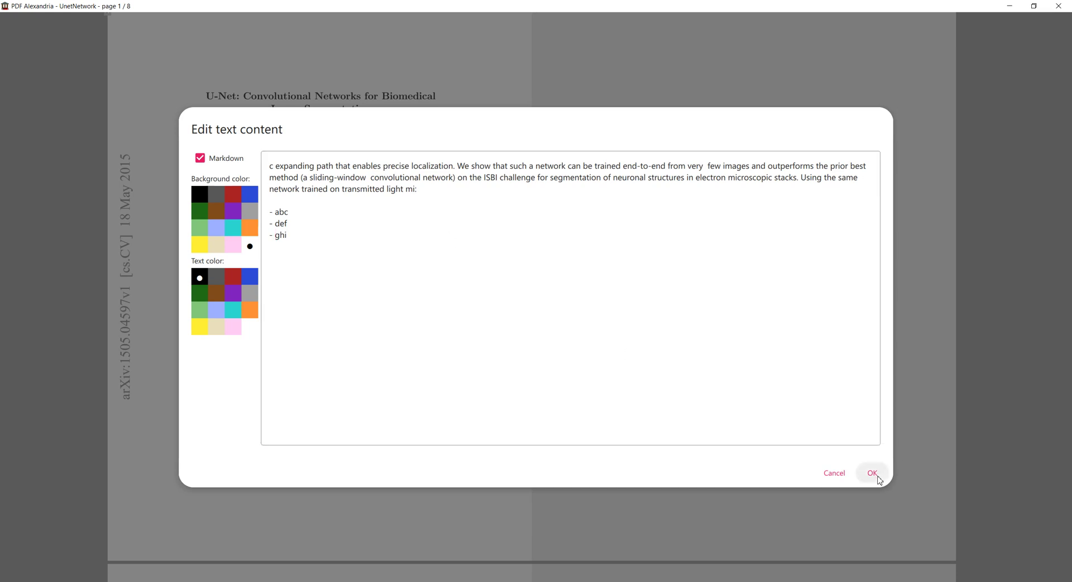